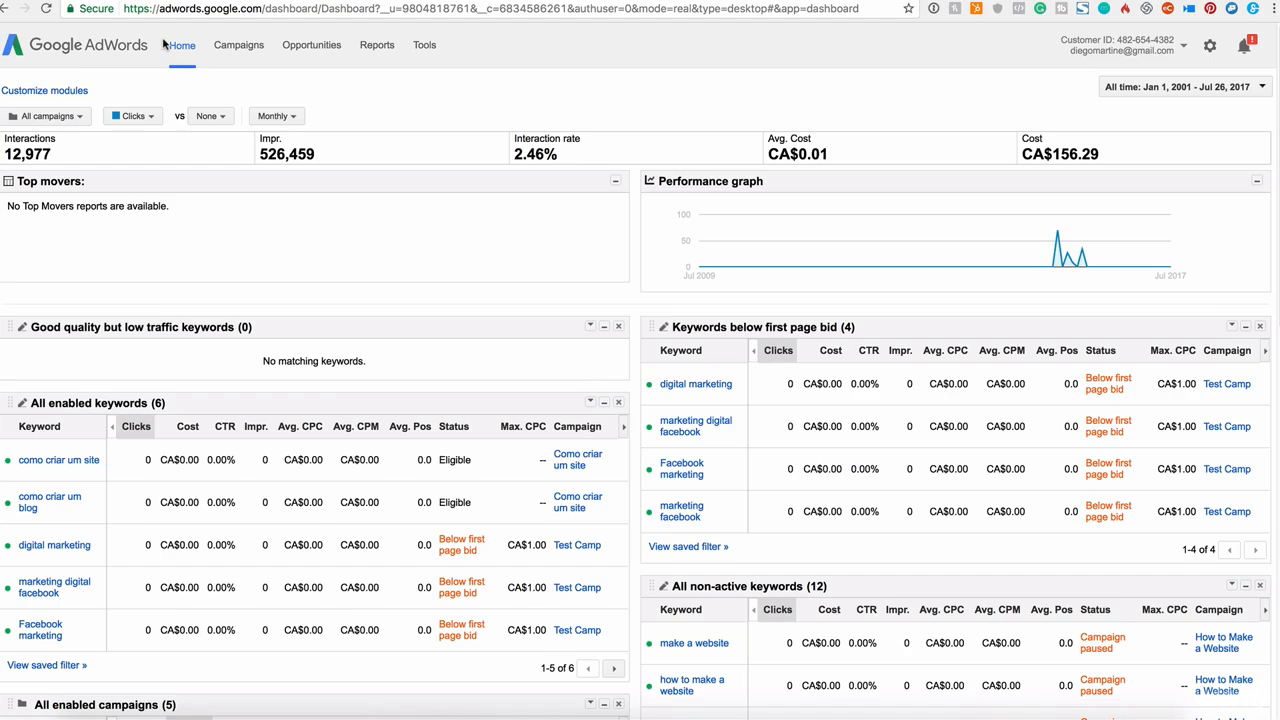
Step: Start a new Search Network only campaign from the list of all campaigns
click(233, 47)
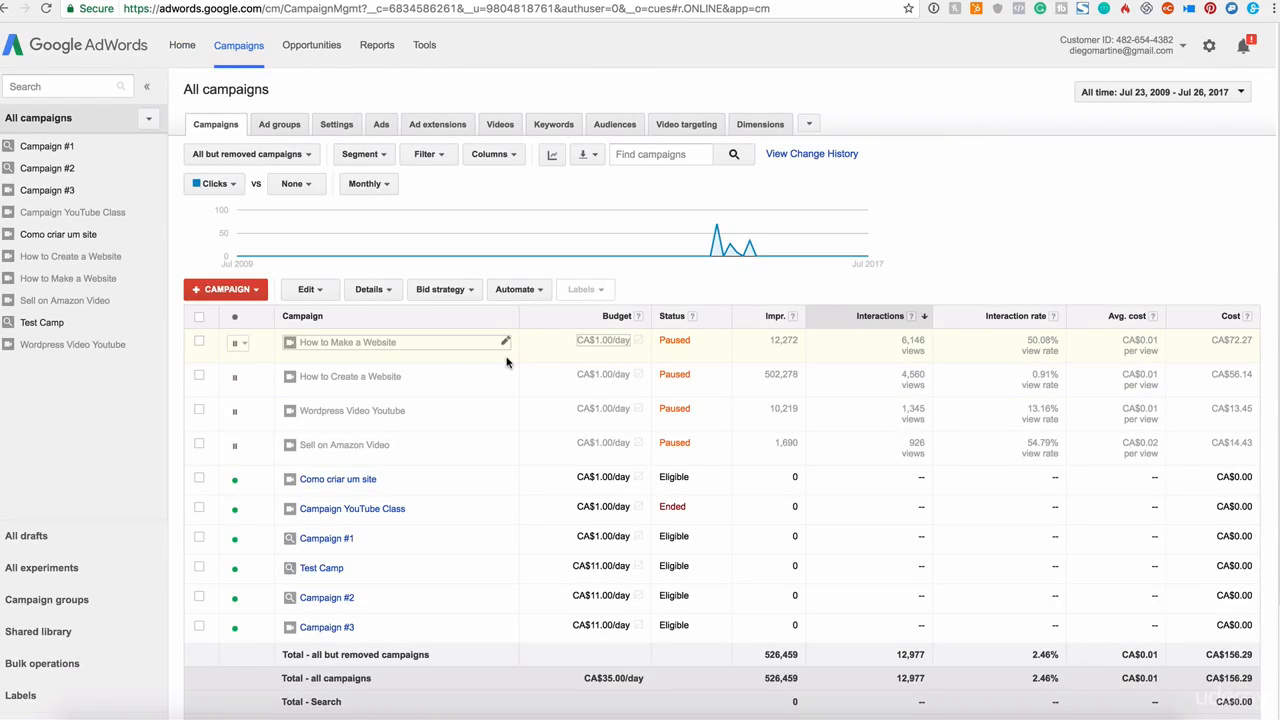
click(249, 355)
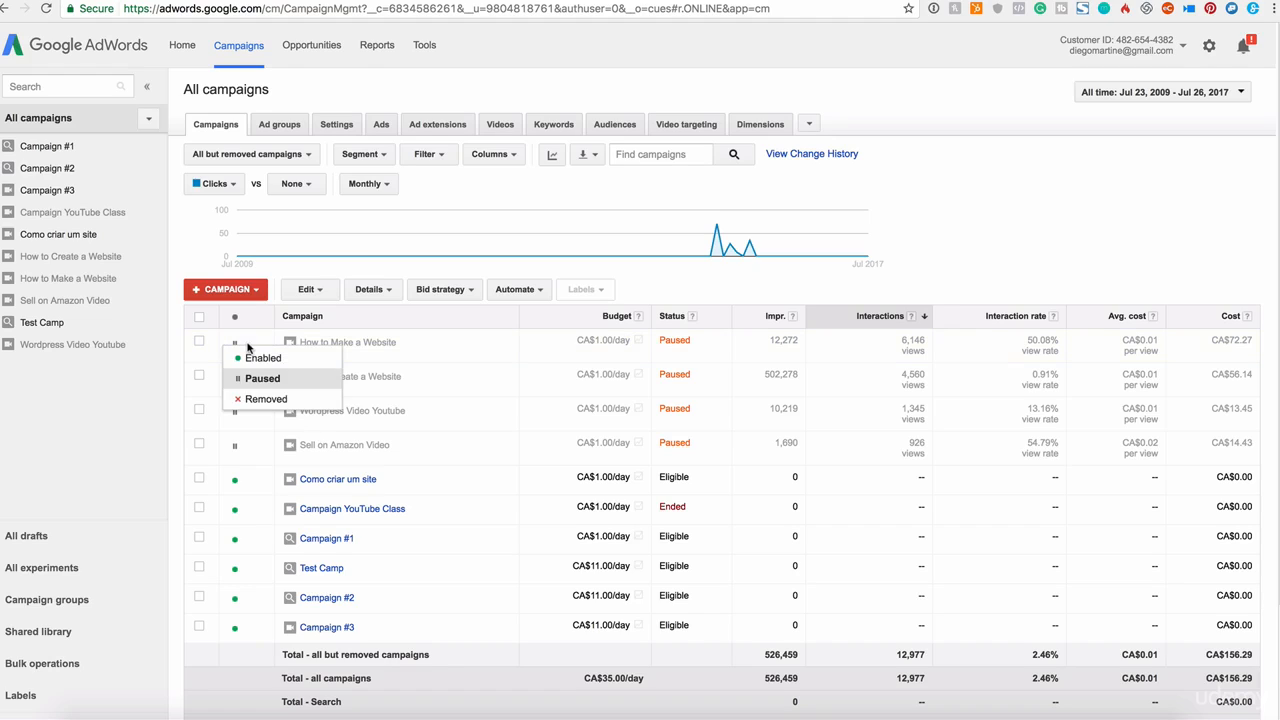
click(926, 148)
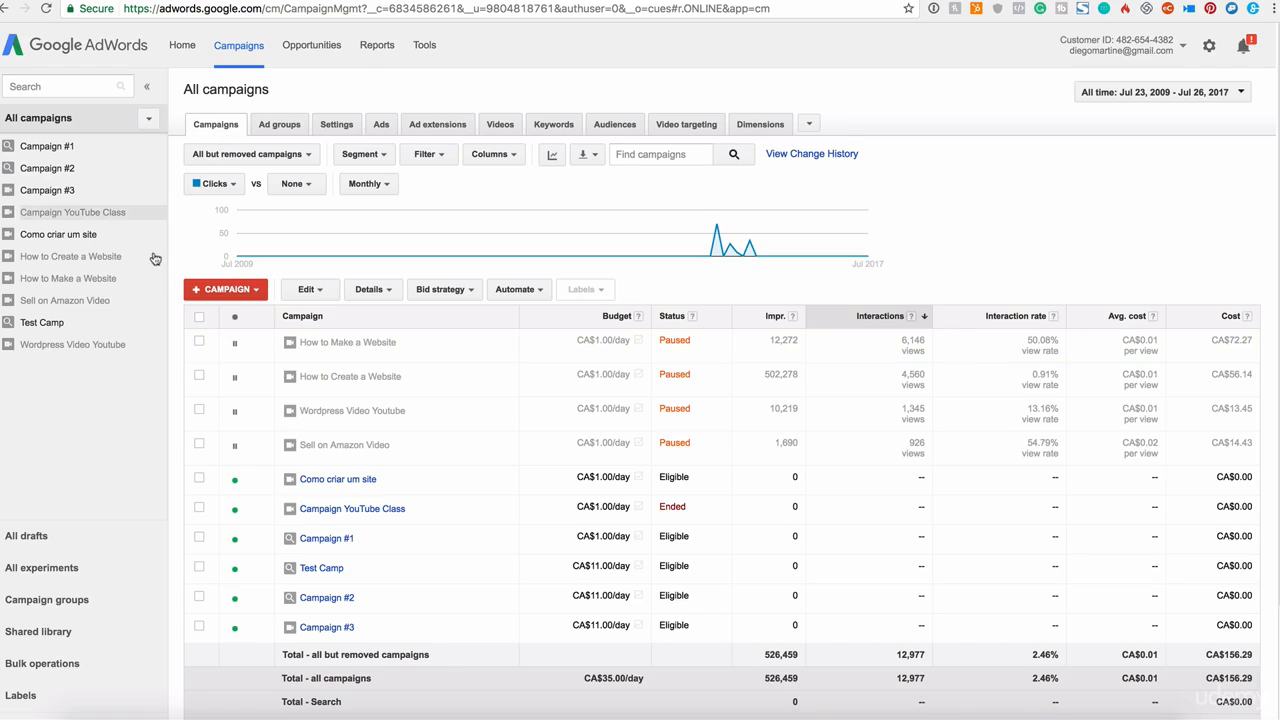
click(254, 293)
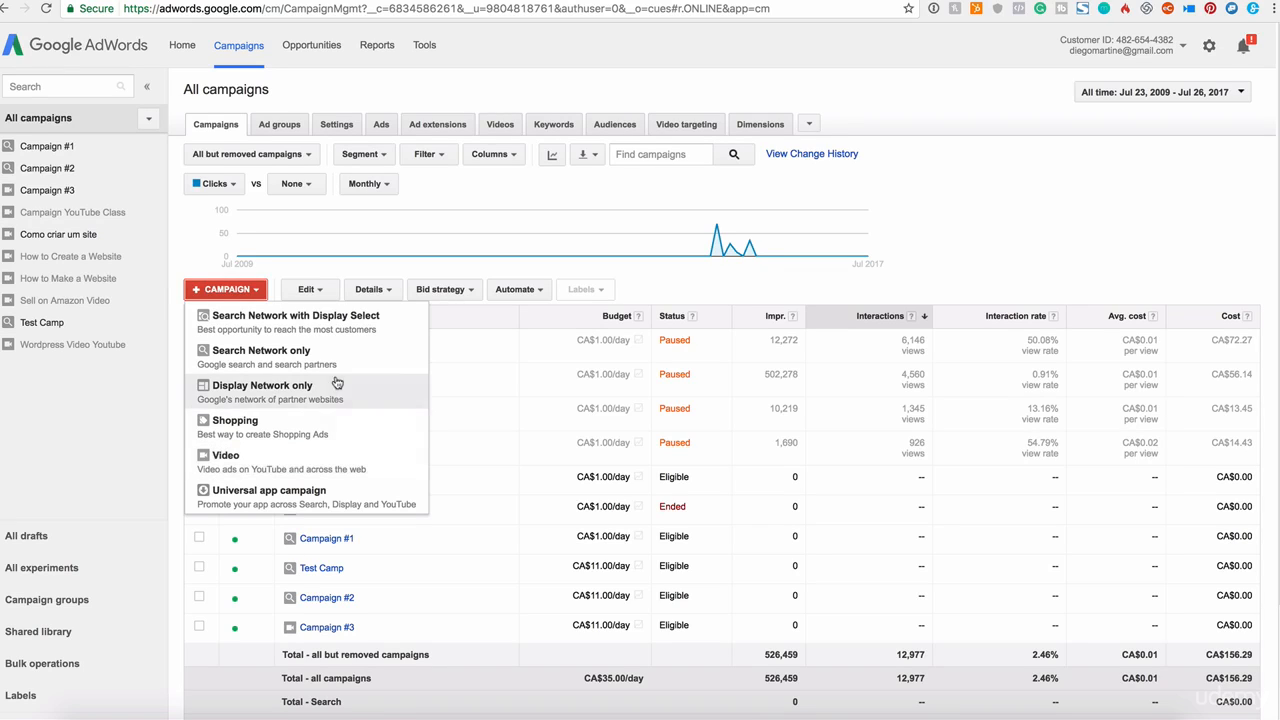
click(285, 363)
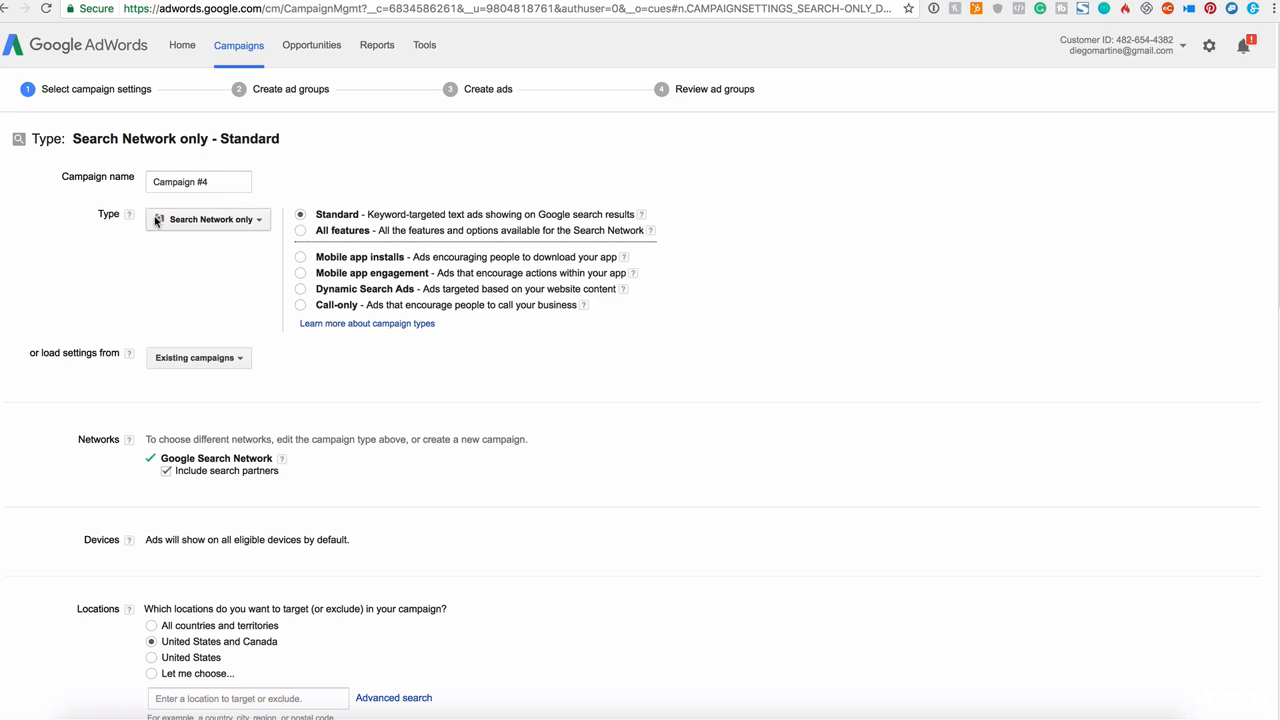
Step: Review the new campaign's name and type settings, including the help explanation for the campaign type
drag(76, 178, 129, 179)
drag(210, 186, 119, 213)
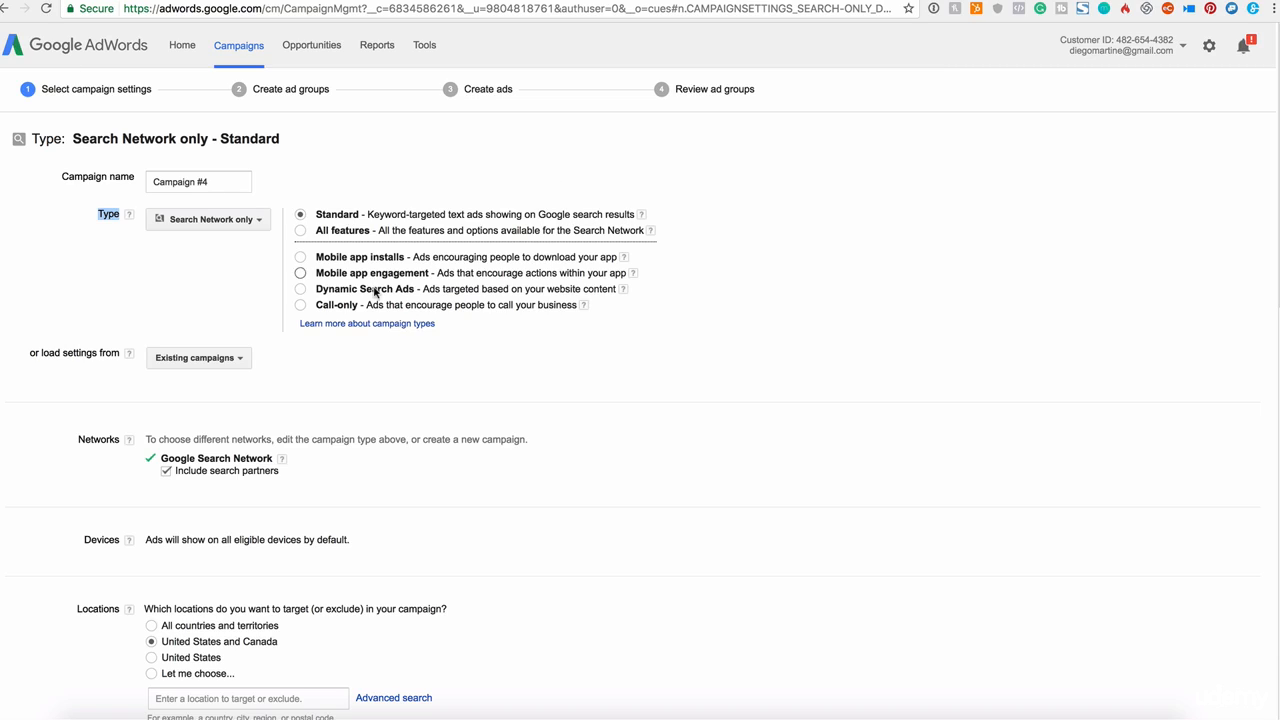
click(722, 431)
mouse_move(131, 219)
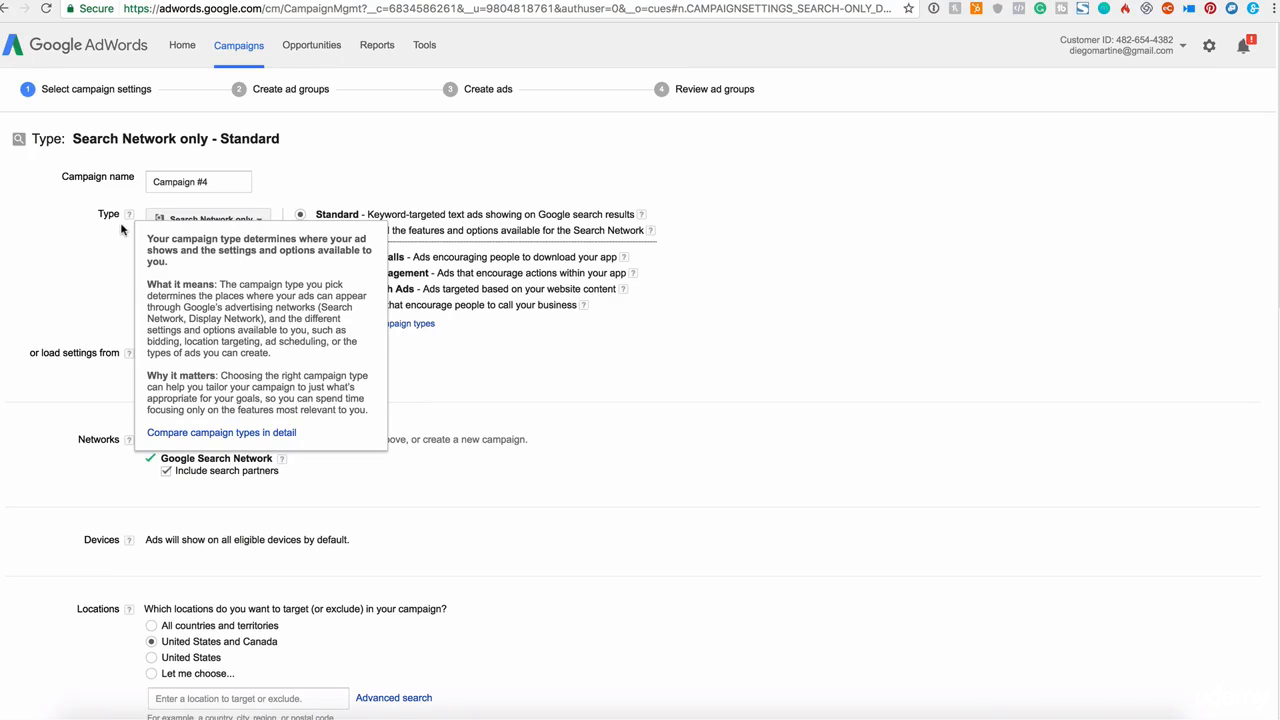
scroll(186, 394, down, 5)
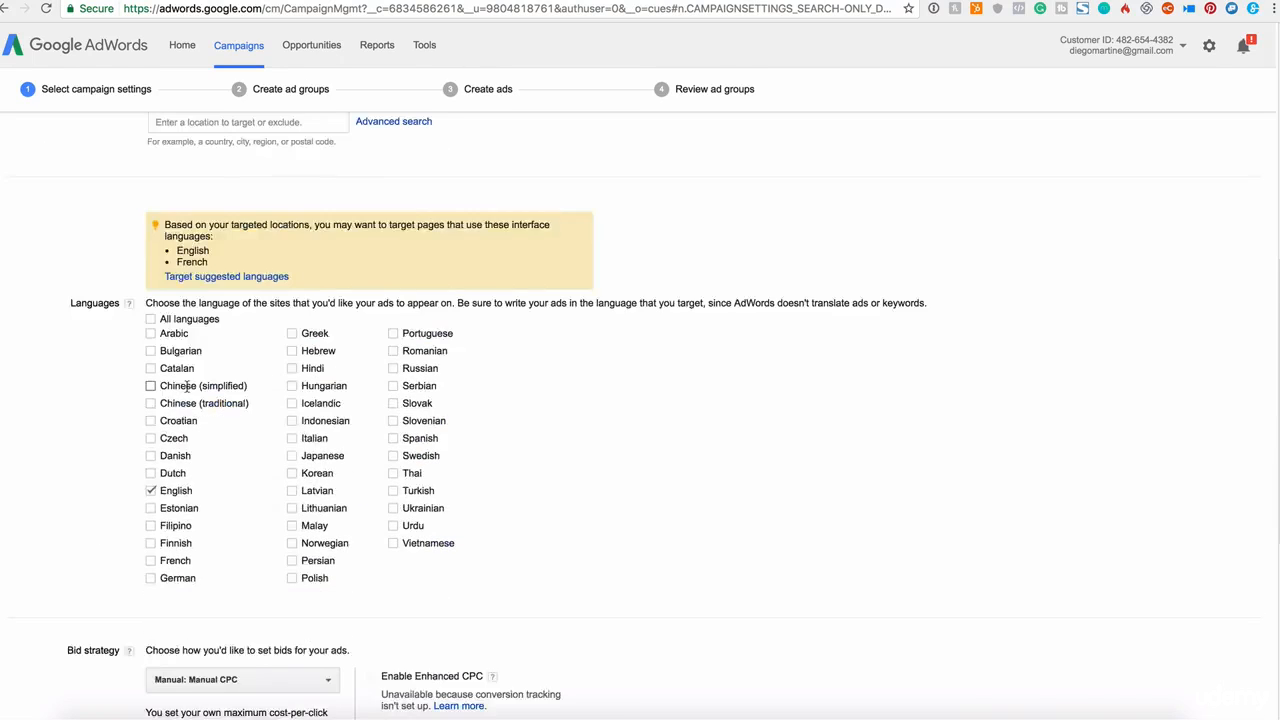
scroll(186, 364, up, 5)
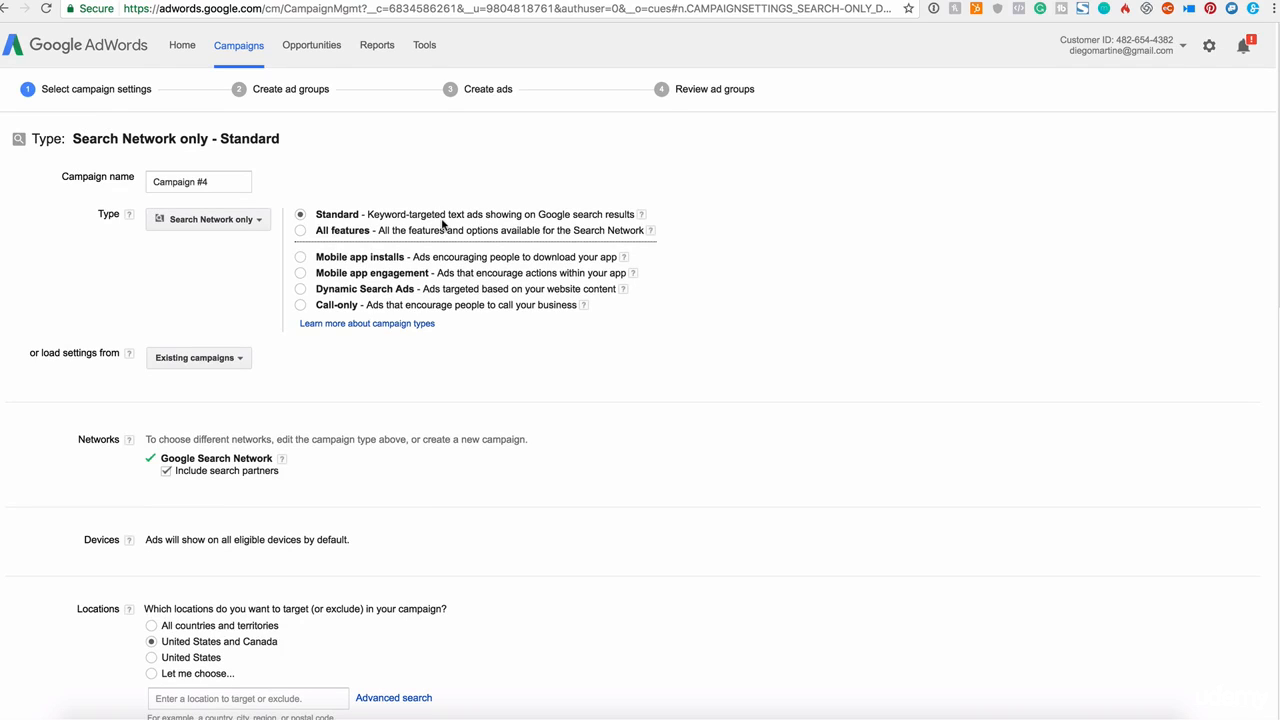
Step: Try the All features and Dynamic Search Ads options for the Search Network campaign, returning it to Standard
click(301, 231)
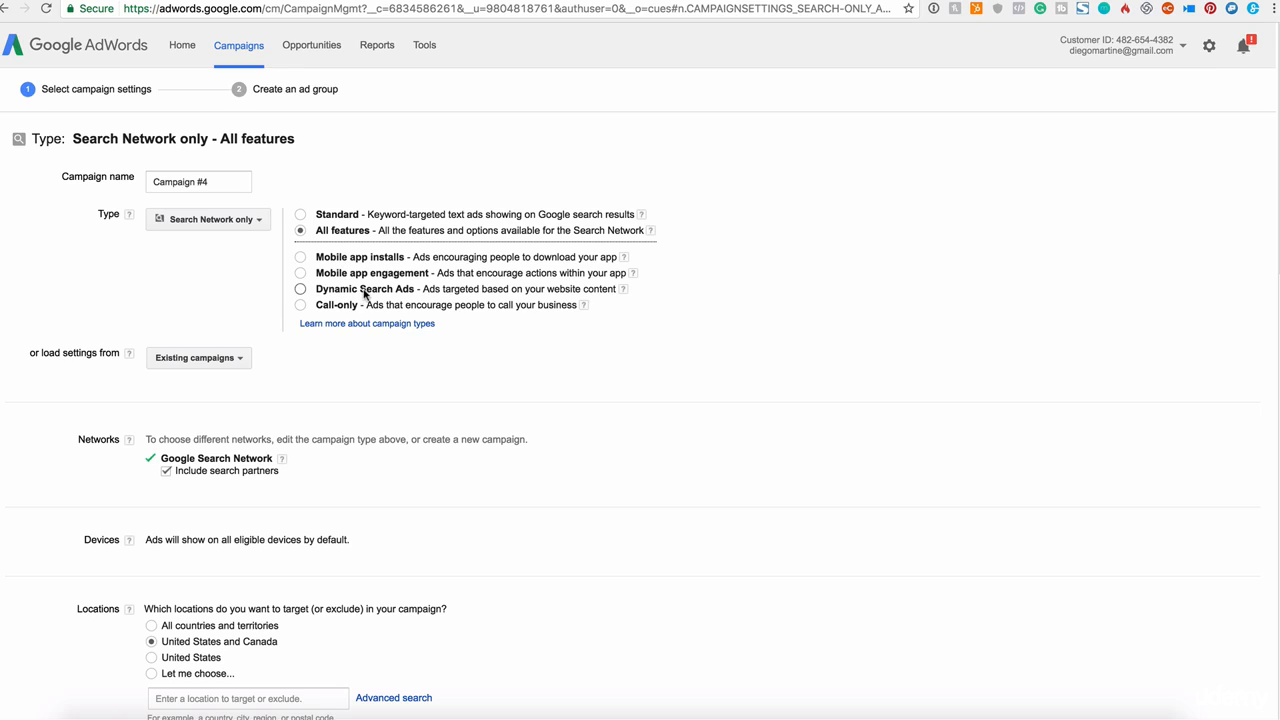
click(329, 290)
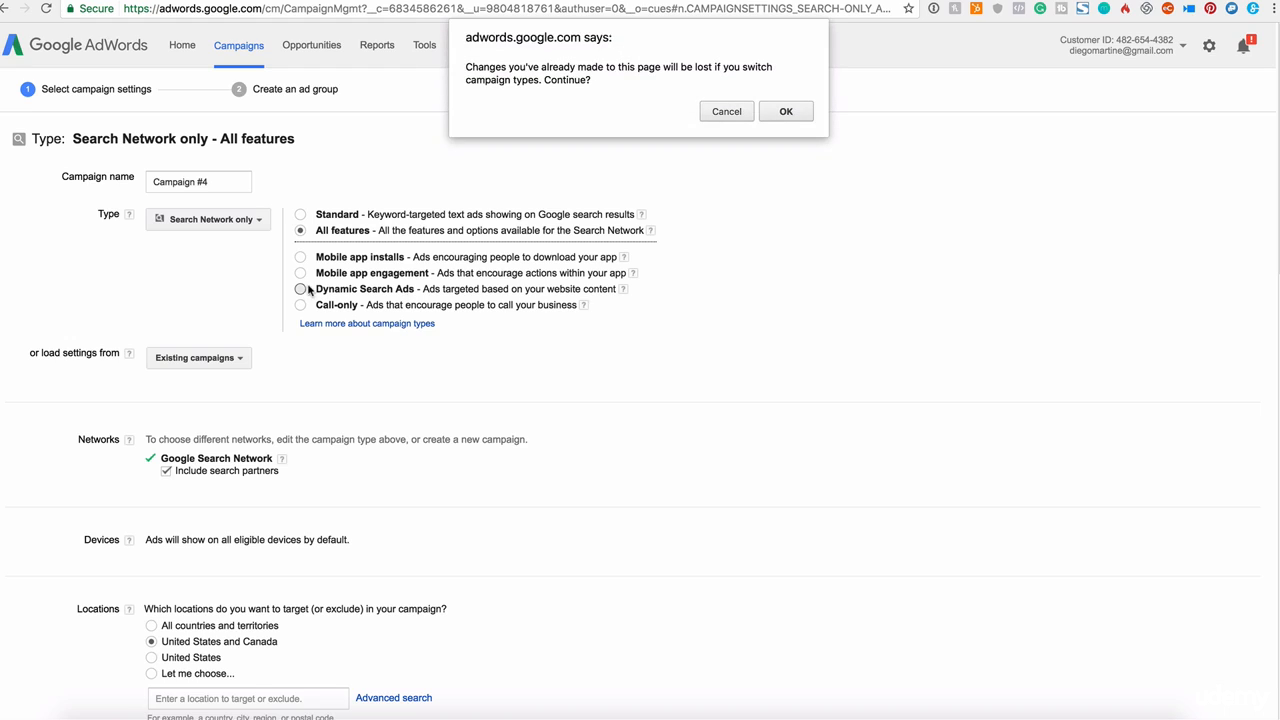
click(704, 112)
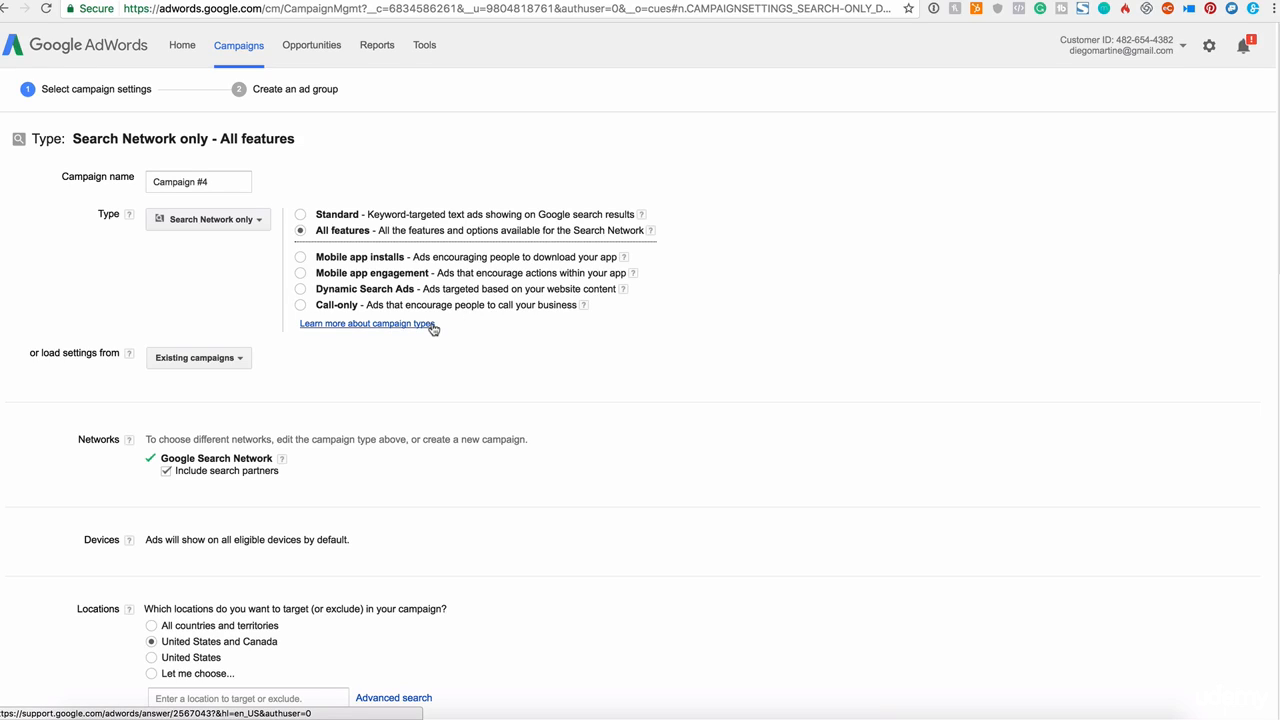
click(302, 214)
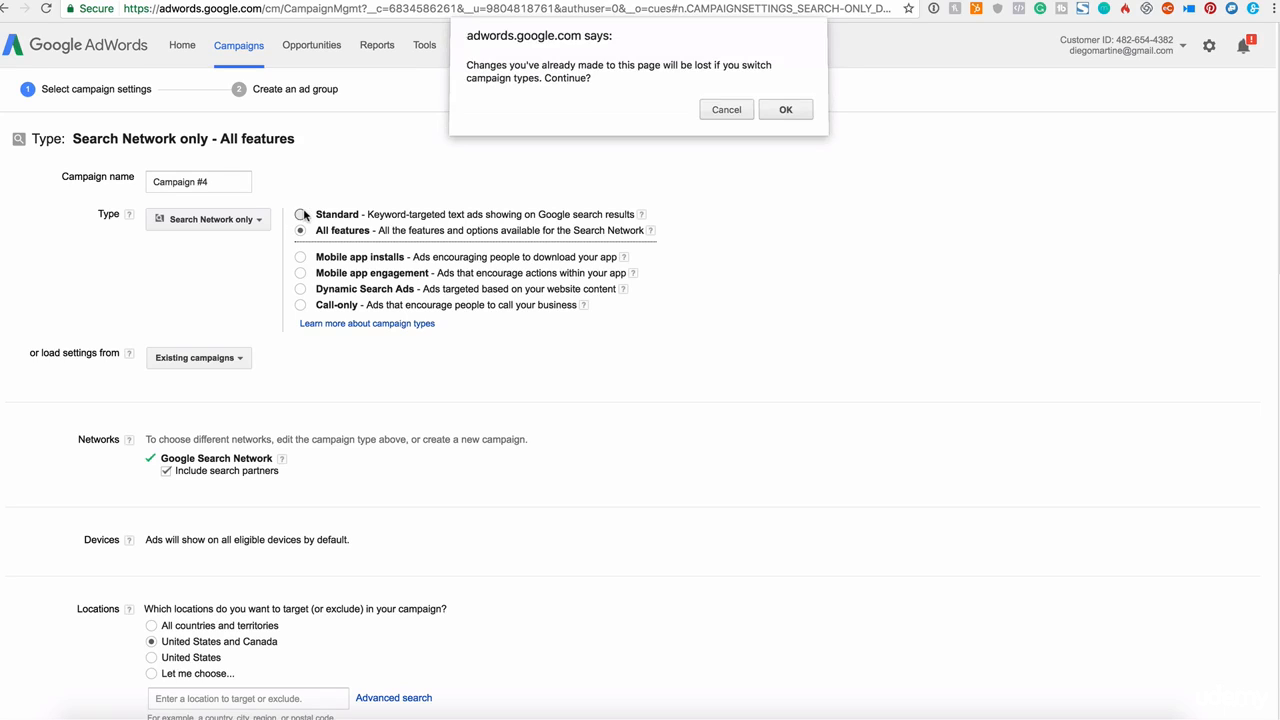
click(787, 113)
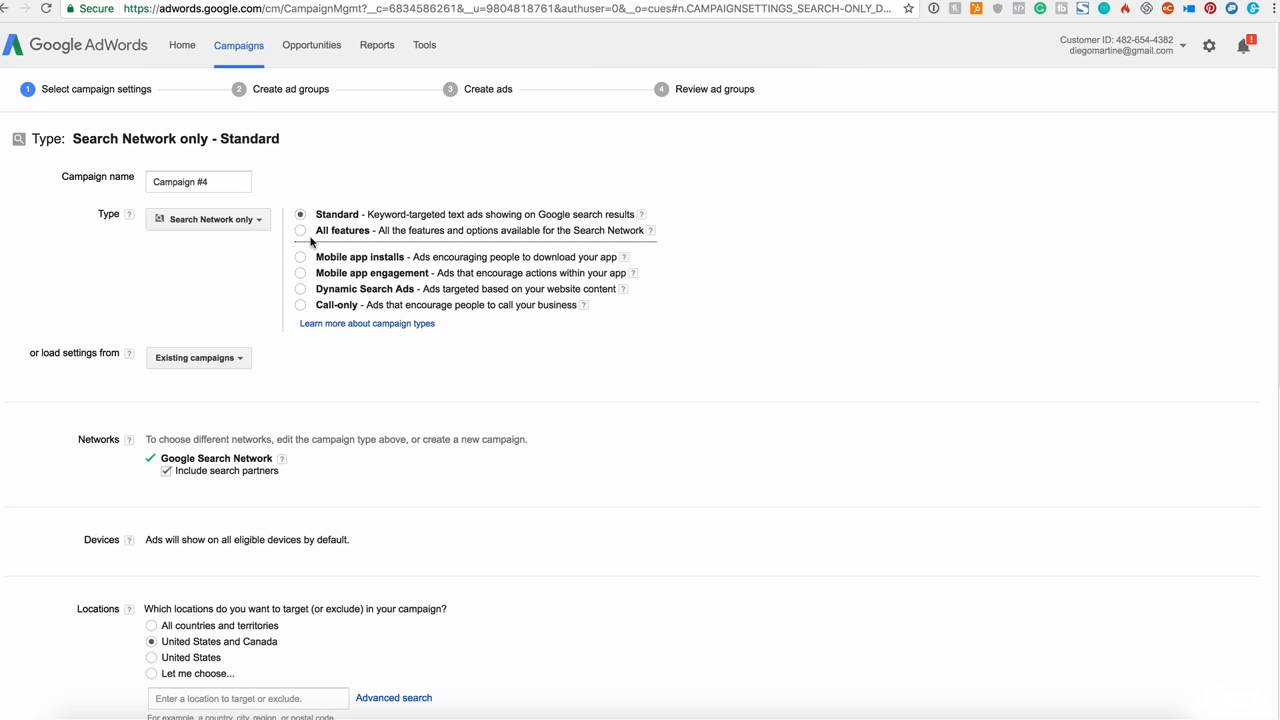
Step: Replace the default campaign name with "Digital marketing /"
click(210, 181)
drag(210, 181, 133, 169)
key(BackSpace)
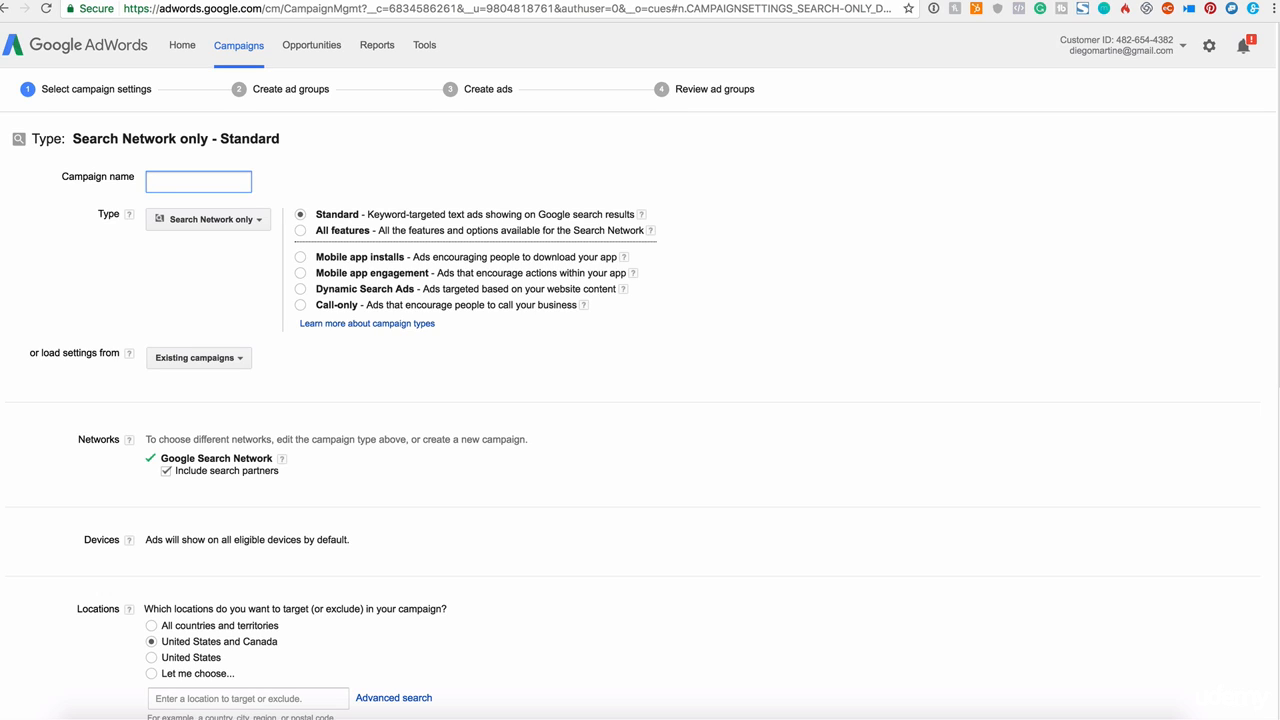
text(Dig)
key(BackSpace)
text(gital marketing /)
Step: Try extending the campaign name with "CA UK / Male /", and delete the addition
text(CA UK / Male /)
key(BackSpace)
key(BackSpace)
key(BackSpace)
key(BackSpace)
key(BackSpace)
key(BackSpace)
key(BackSpace)
key(BackSpace)
key(BackSpace)
key(BackSpace)
key(BackSpace)
key(BackSpace)
key(BackSpace)
key(BackSpace)
key(BackSpace)
key(BackSpace)
key(BackSpace)
key(BackSpace)
key(BackSpace)
key(BackSpace)
drag(218, 181, 148, 243)
Step: Look through the existing campaigns whose settings can be loaded, without choosing one
scroll(177, 386, down, 3)
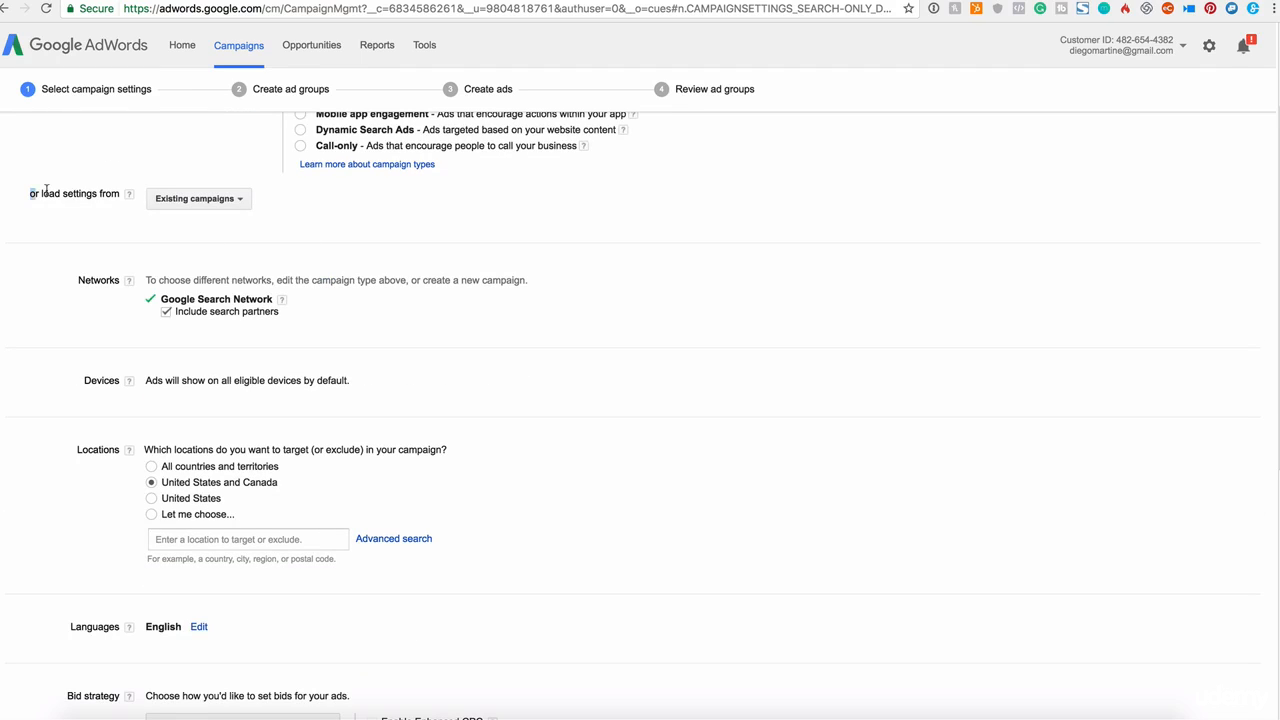
drag(30, 193, 117, 195)
click(241, 200)
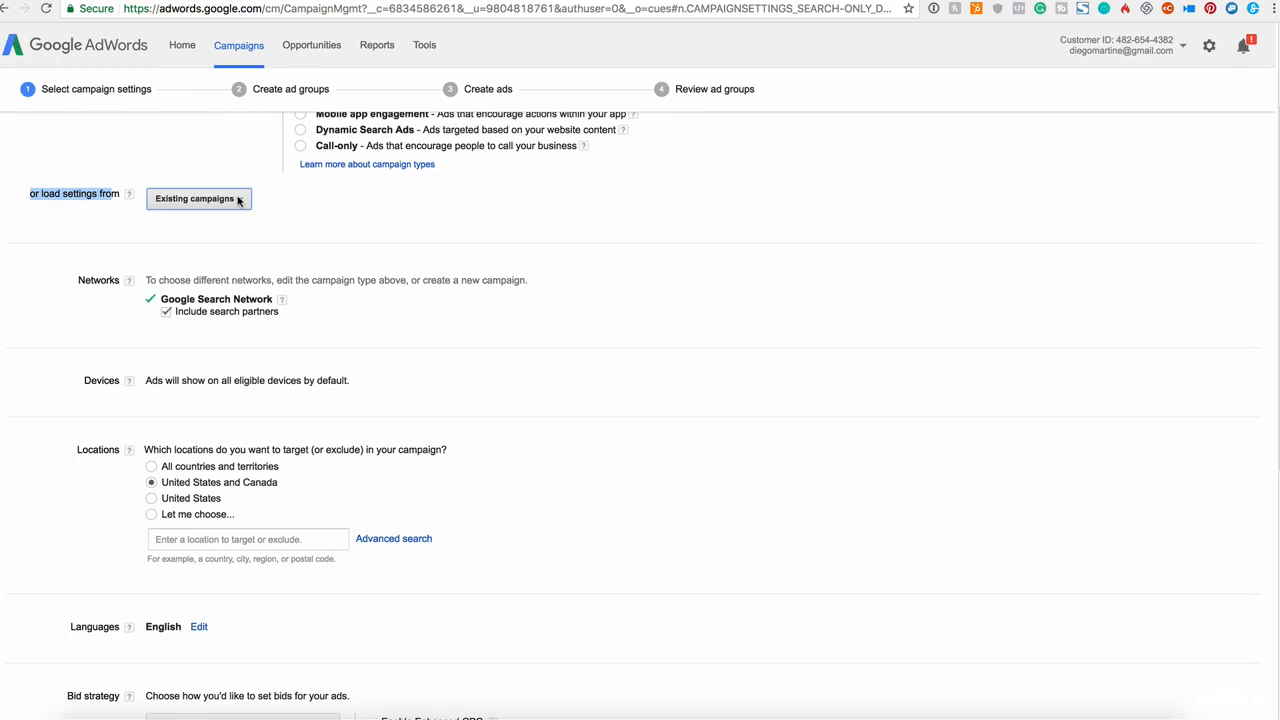
click(430, 211)
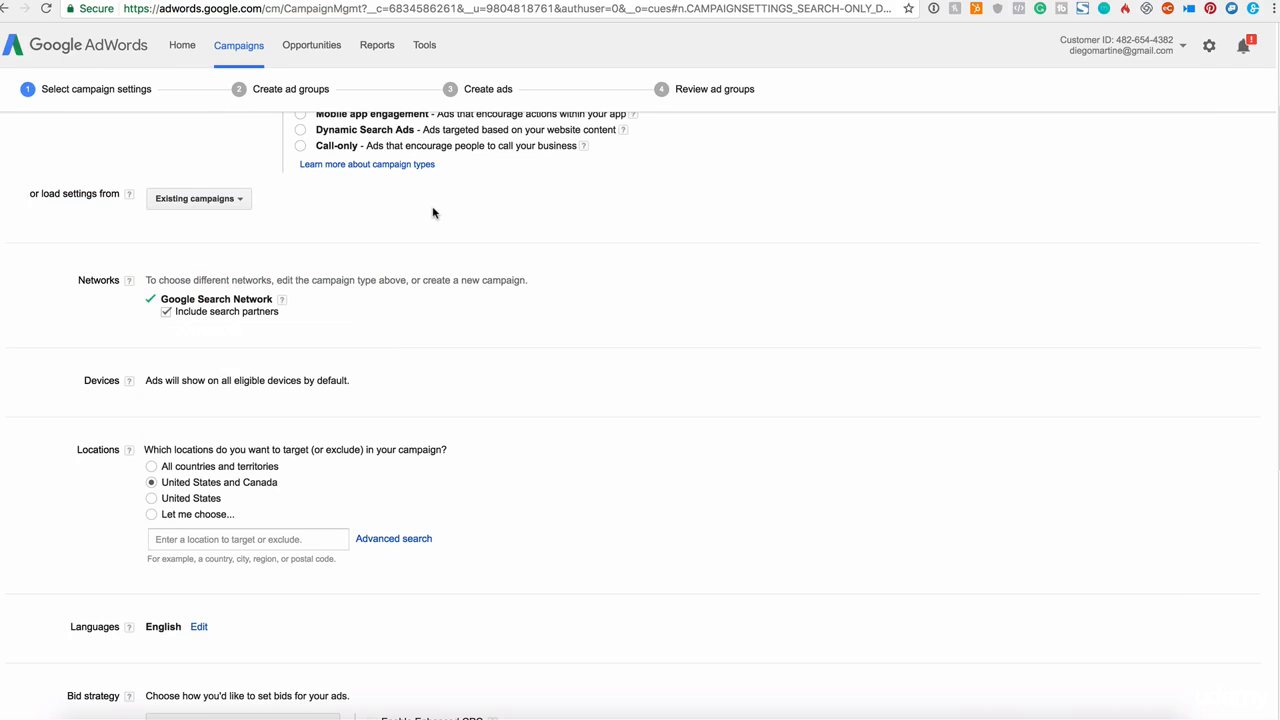
click(246, 200)
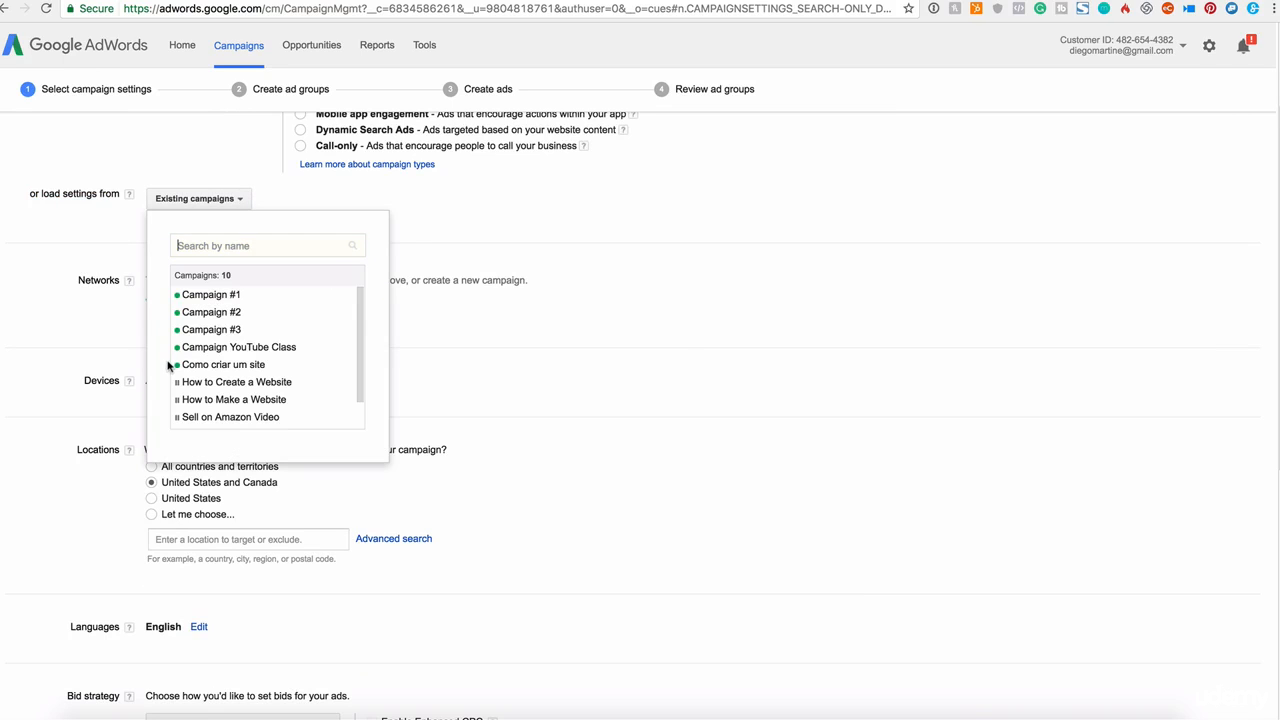
click(446, 229)
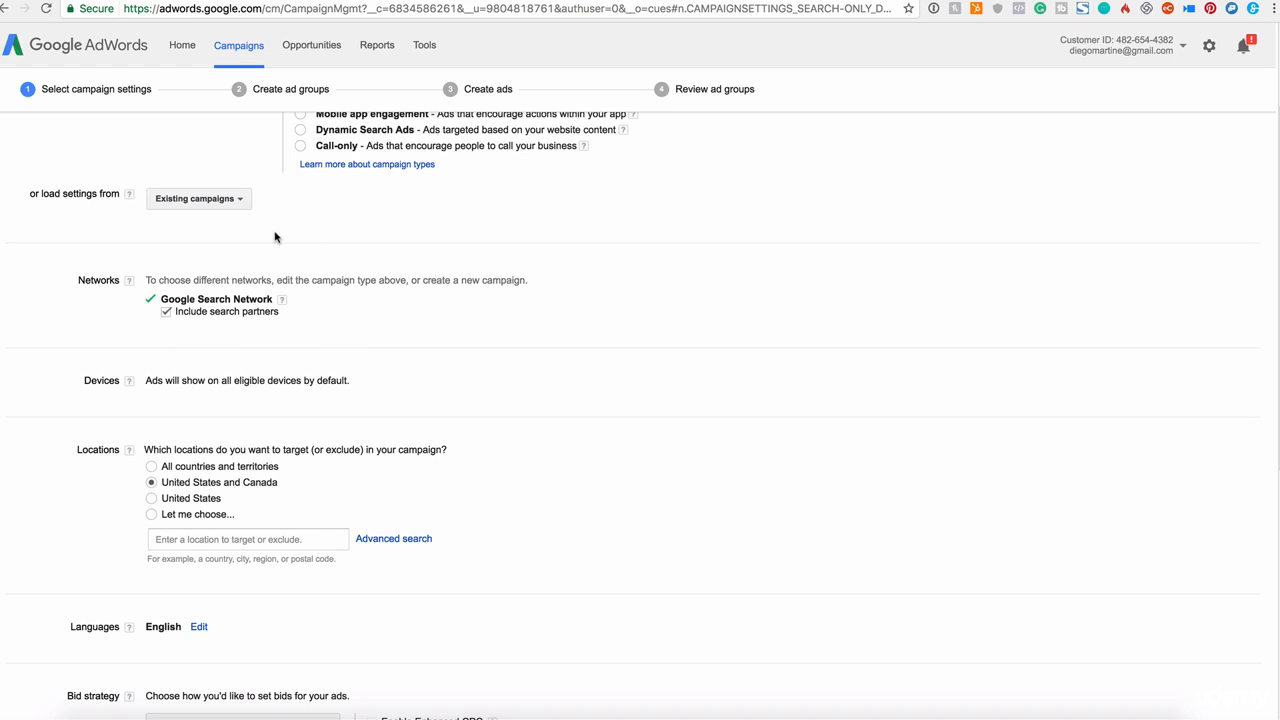
click(246, 201)
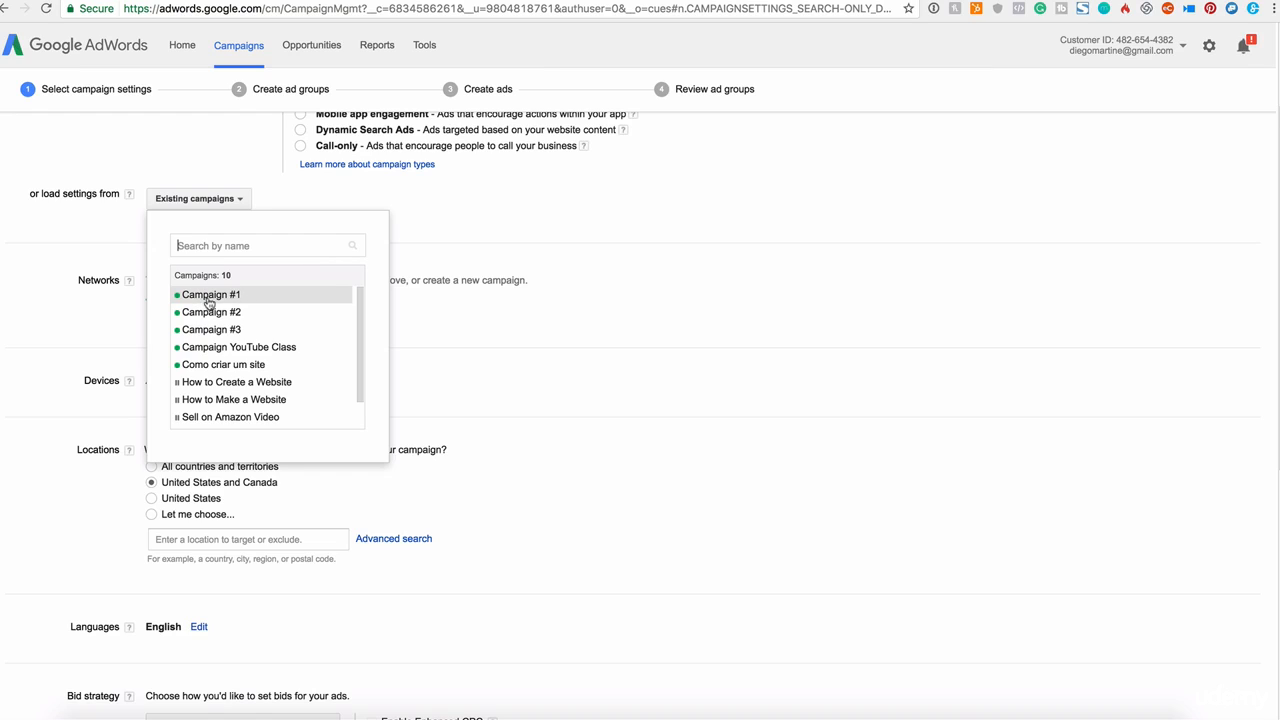
click(420, 236)
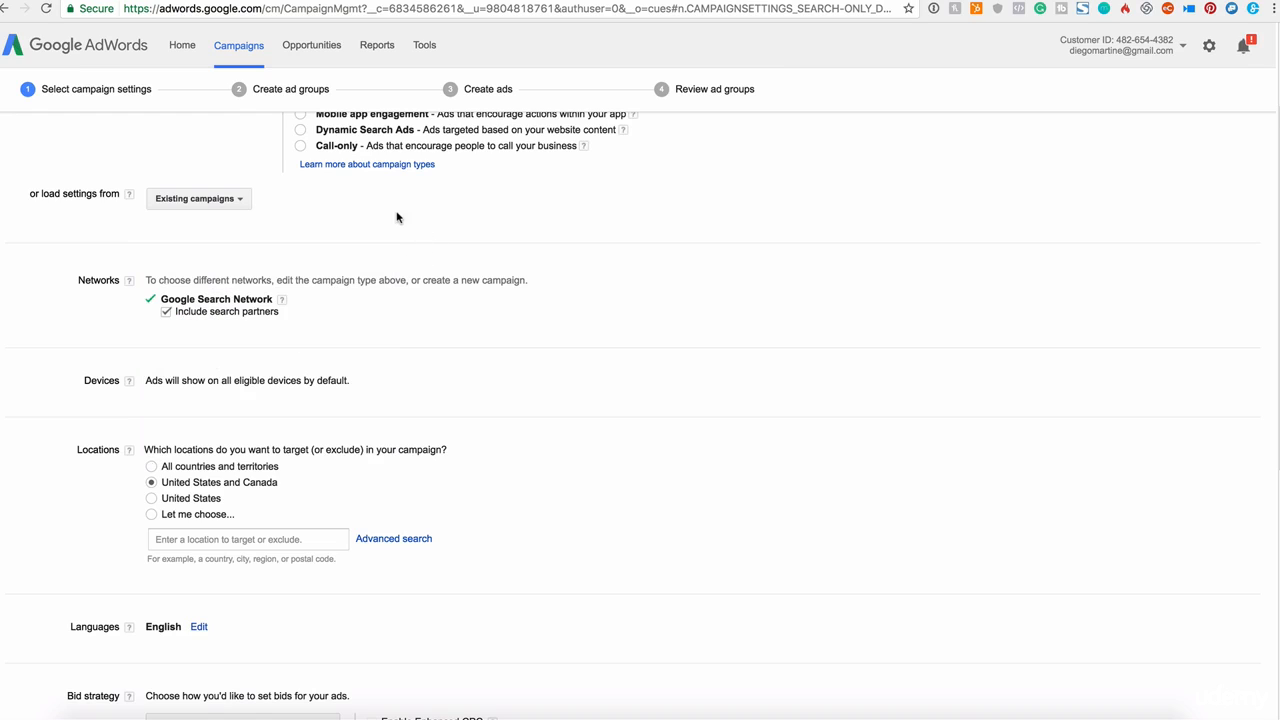
Step: Exclude search partners from the campaign's Google Search Network targeting
scroll(394, 256, down, 1)
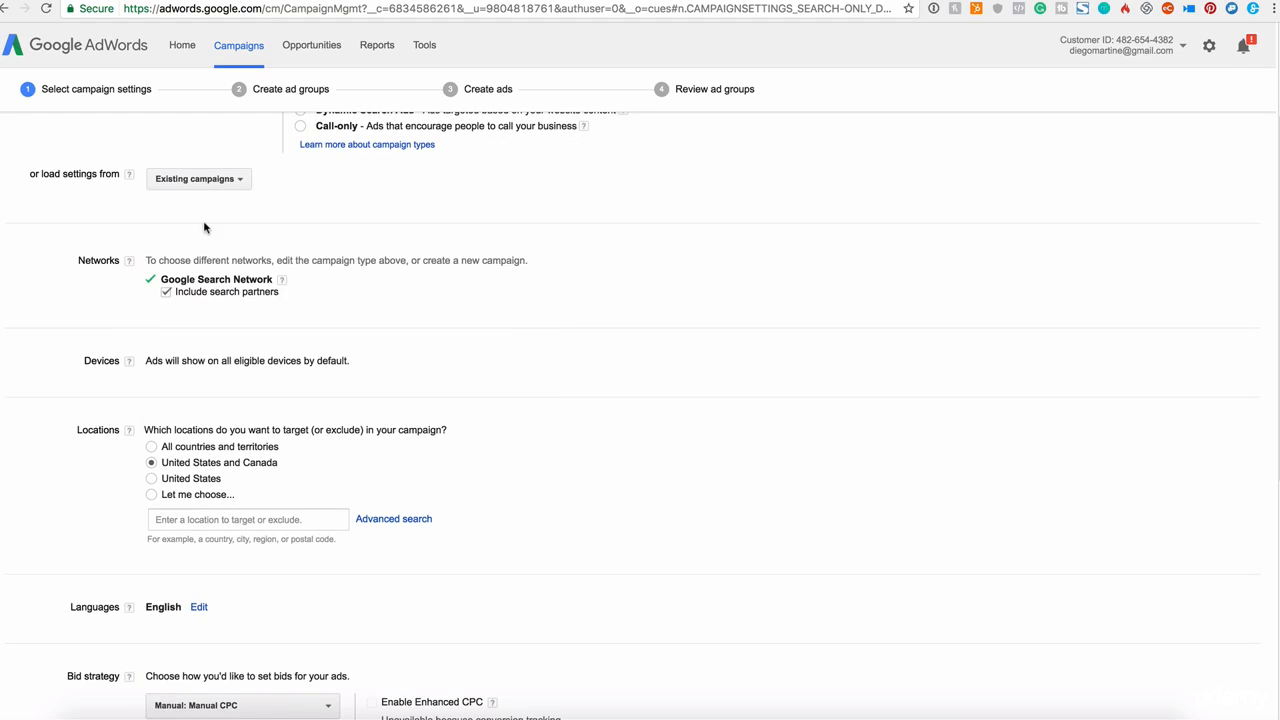
scroll(129, 286, down, 1)
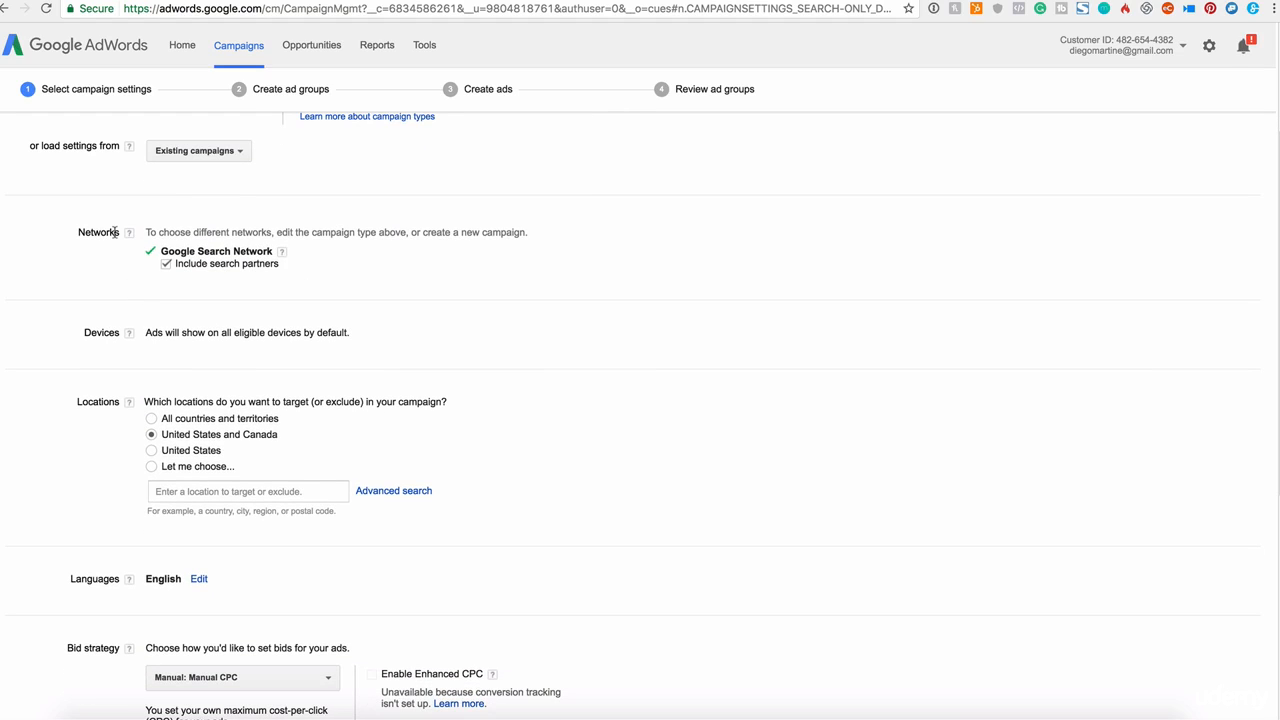
double_click(112, 233)
drag(159, 249, 279, 254)
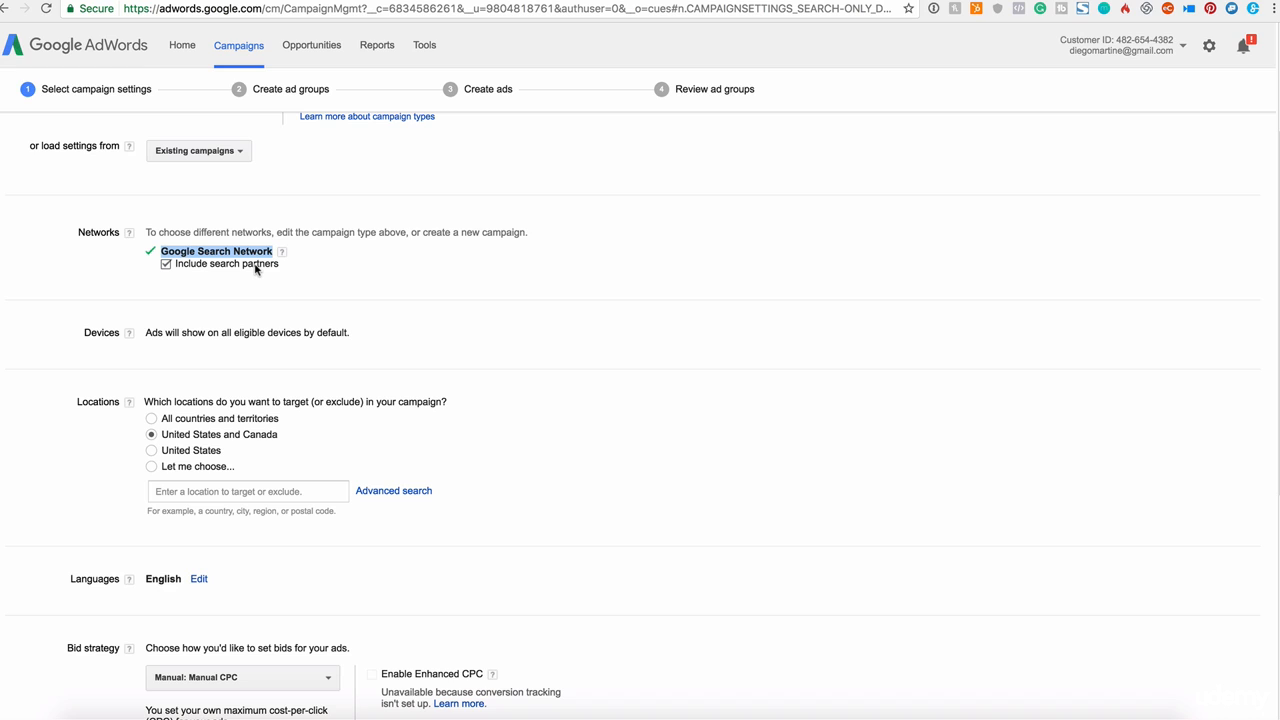
click(166, 264)
click(201, 271)
drag(169, 252, 266, 266)
Step: Read the Devices note about where the campaign's ads are shown
scroll(289, 343, down, 2)
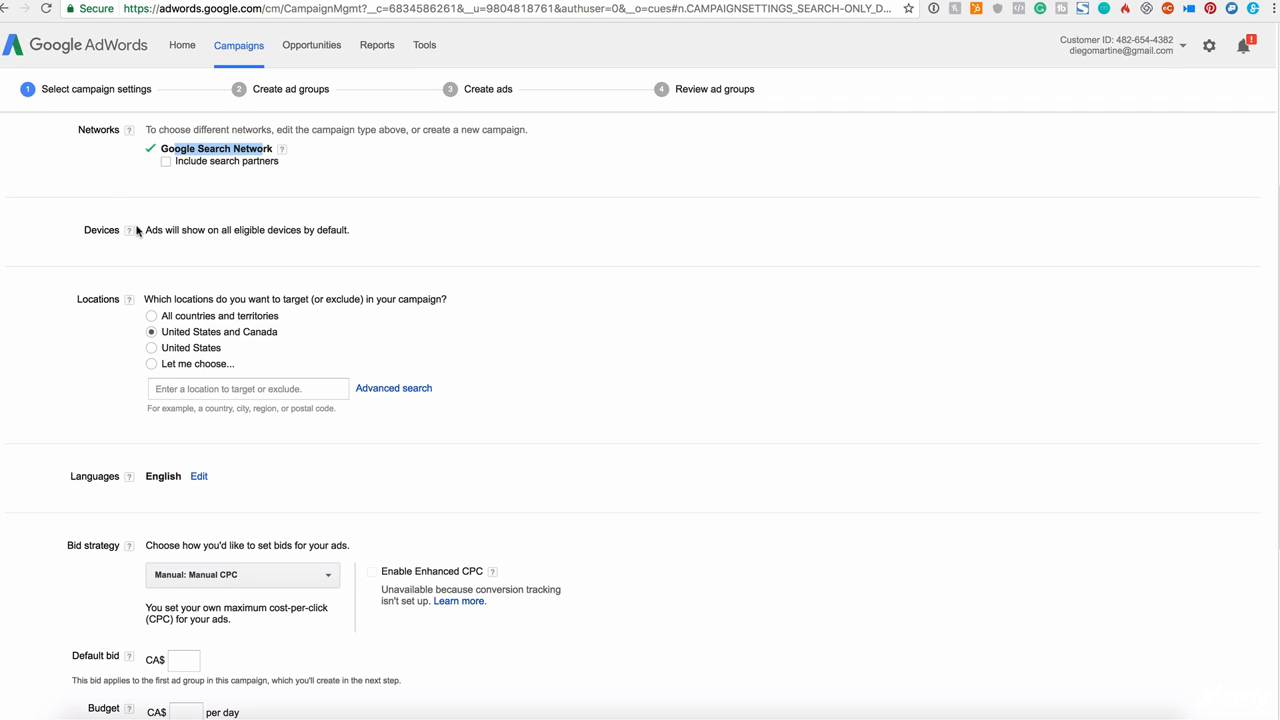
drag(316, 230, 351, 232)
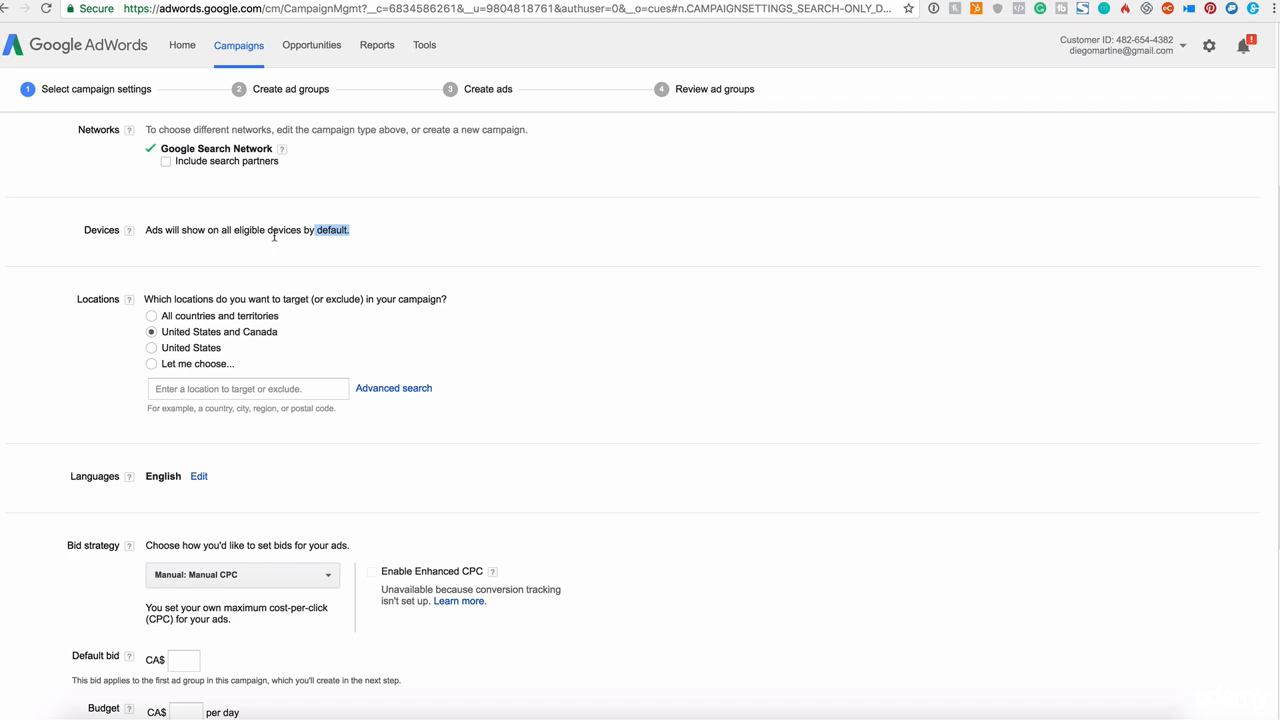
drag(212, 230, 307, 222)
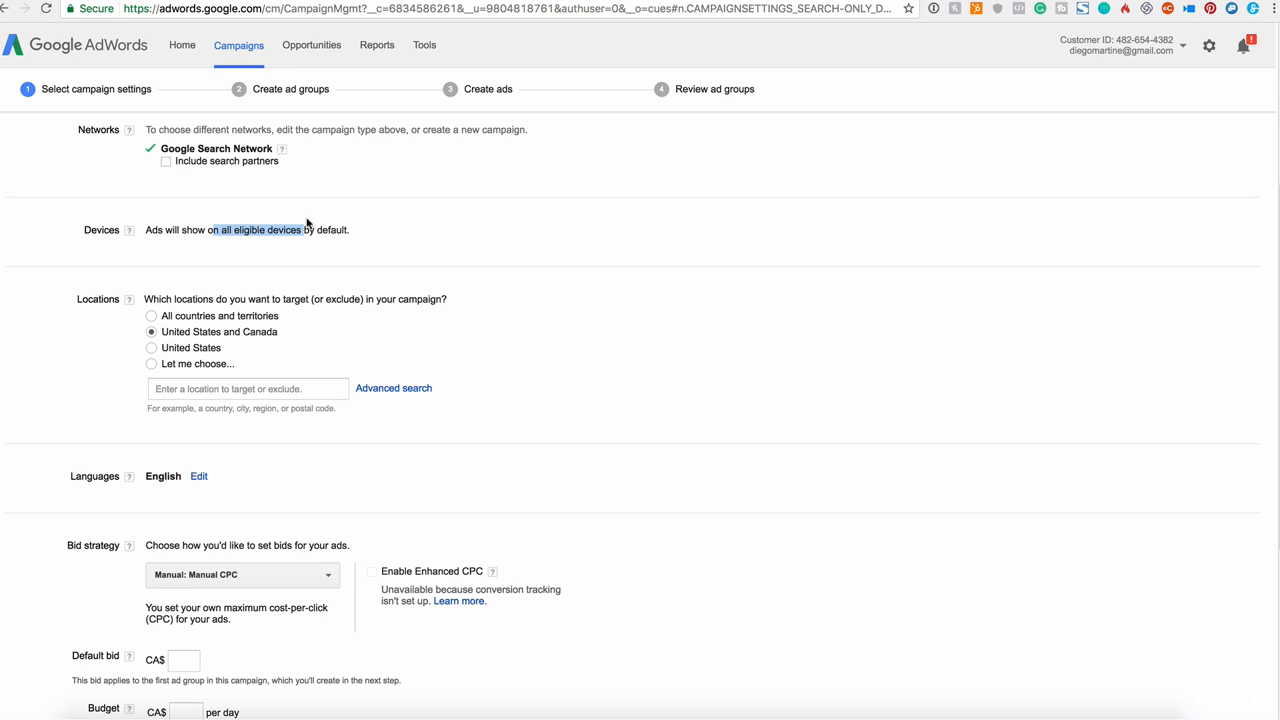
drag(153, 230, 348, 231)
click(223, 232)
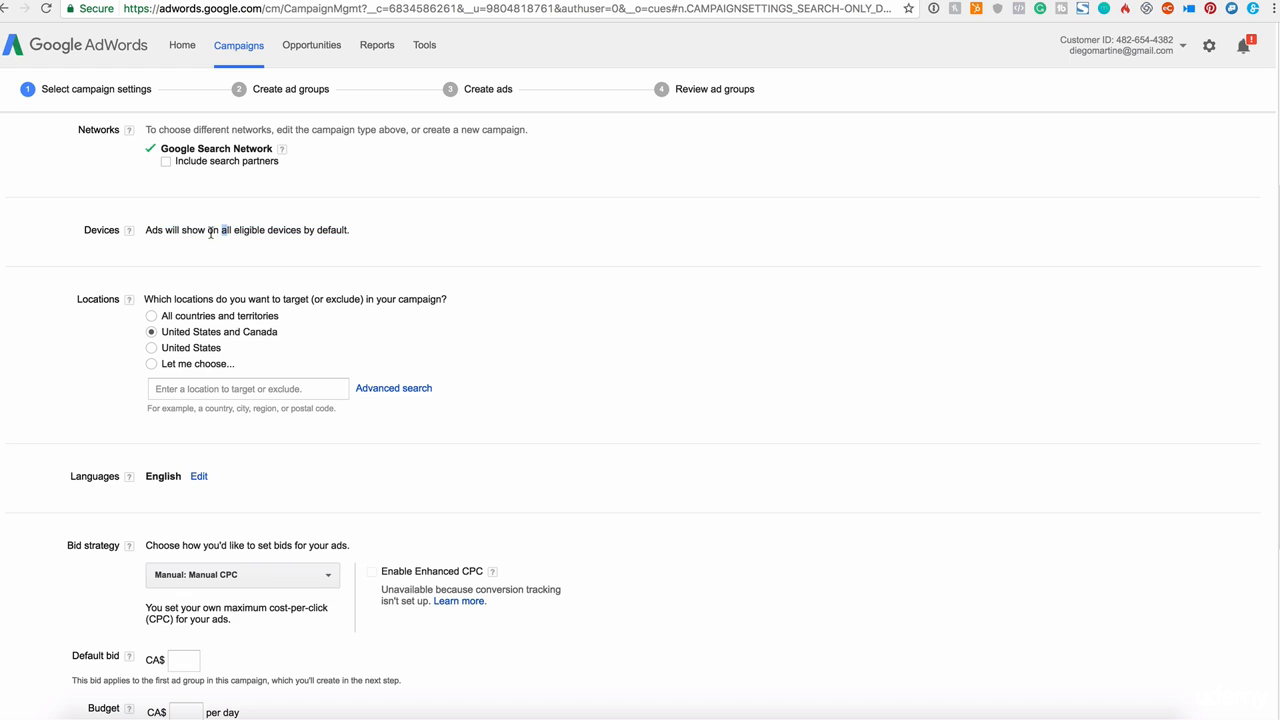
drag(155, 230, 331, 229)
click(331, 229)
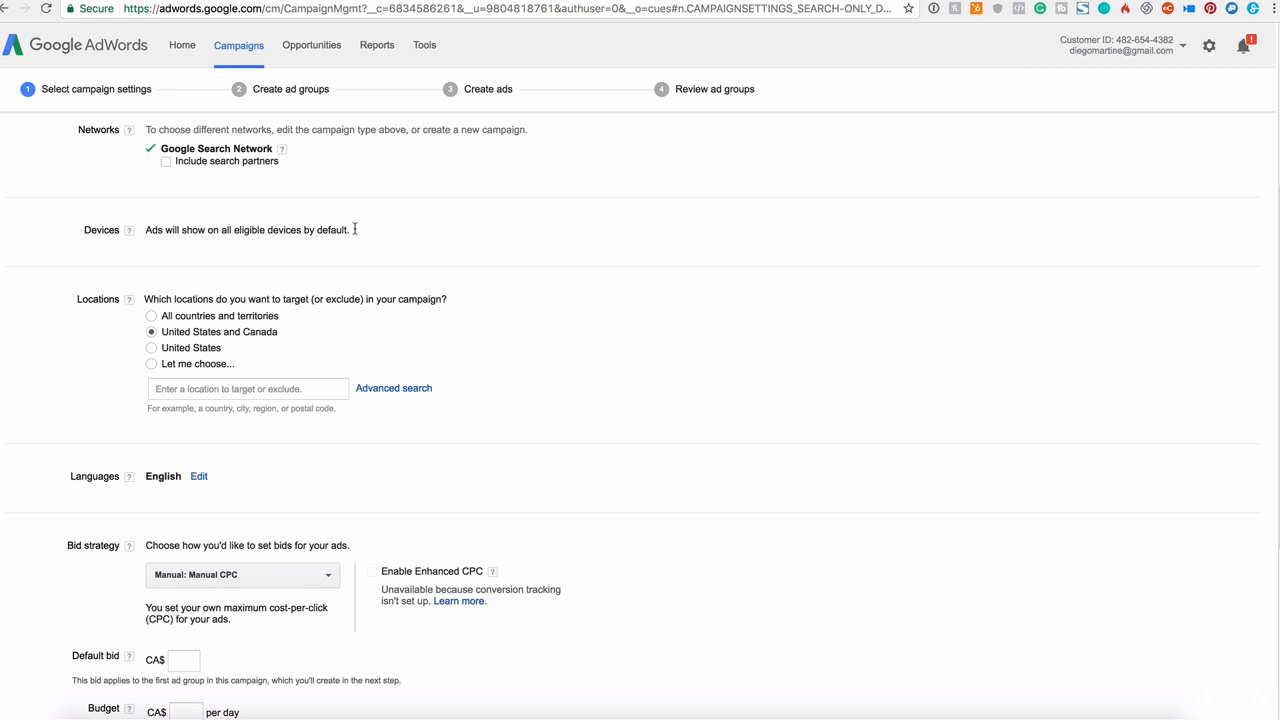